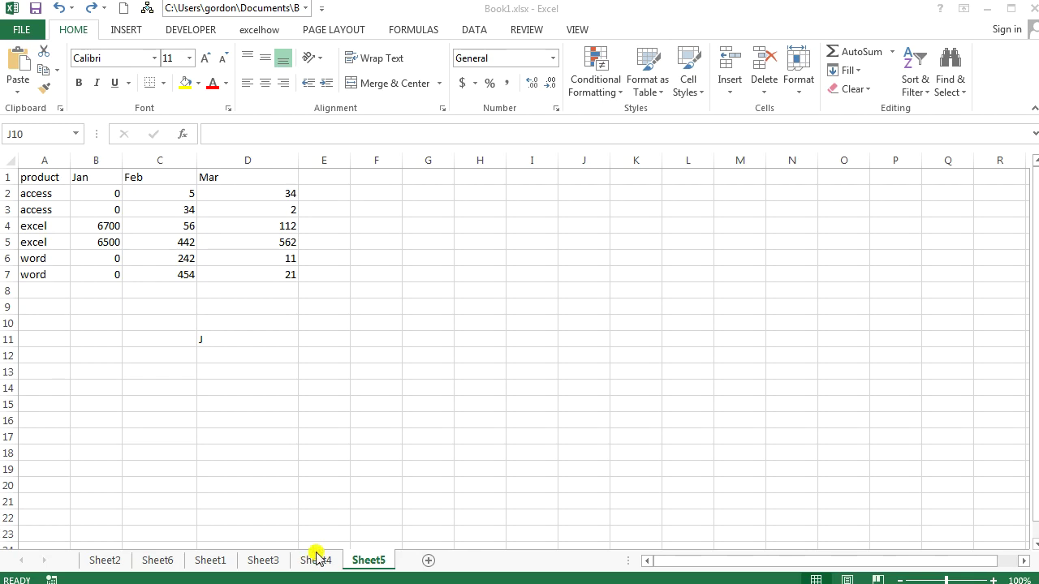
Select B2:D7 and start a new 'Use a formula to determine which cells to format' rule
left_click_drag(79, 189, 266, 275)
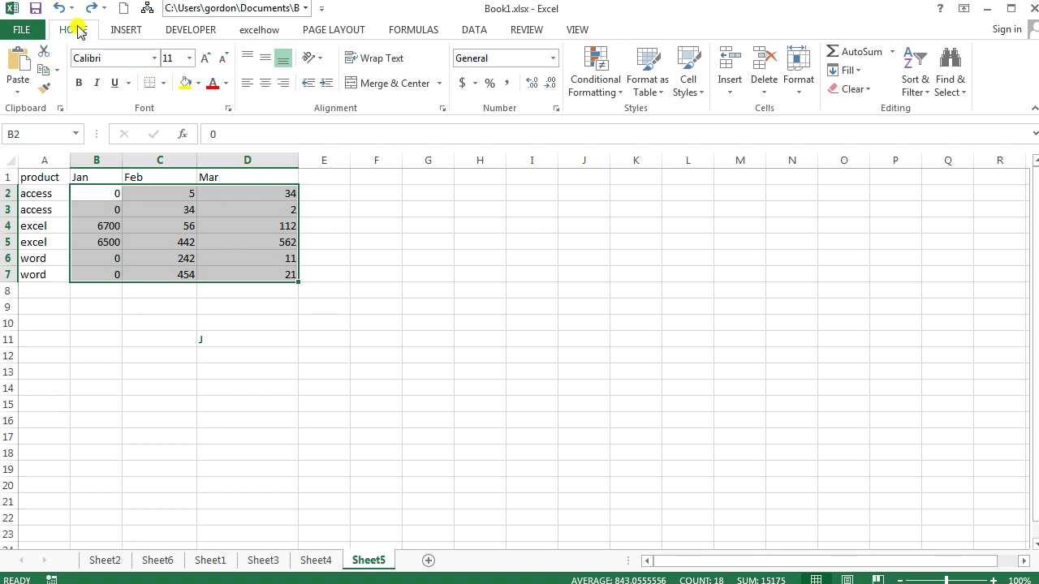
left_click(617, 94)
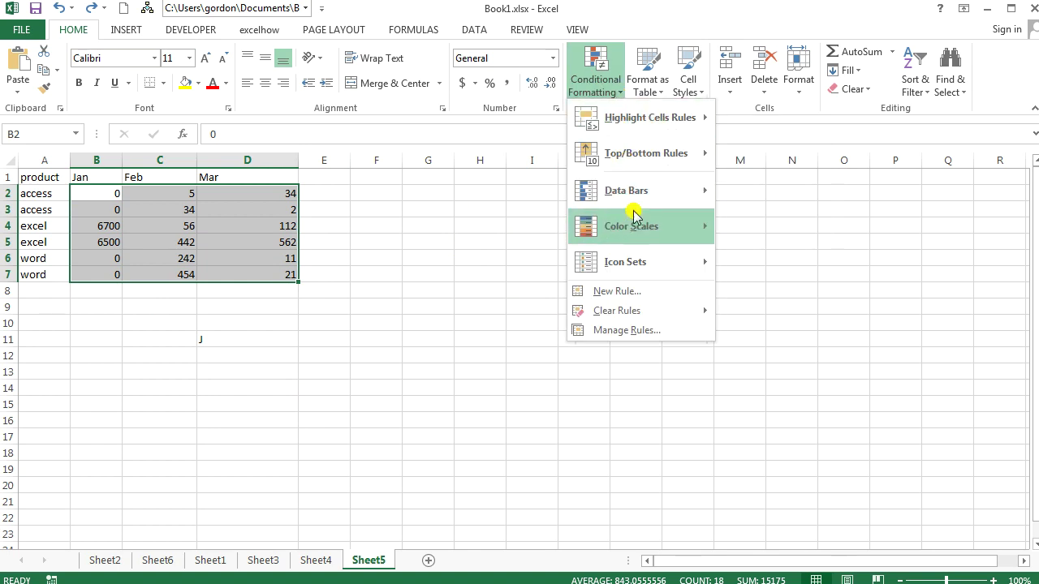
left_click(617, 290)
mouse_move(271, 42)
left_mouse_down()
mouse_move(561, 199)
mouse_move(549, 172)
left_mouse_up()
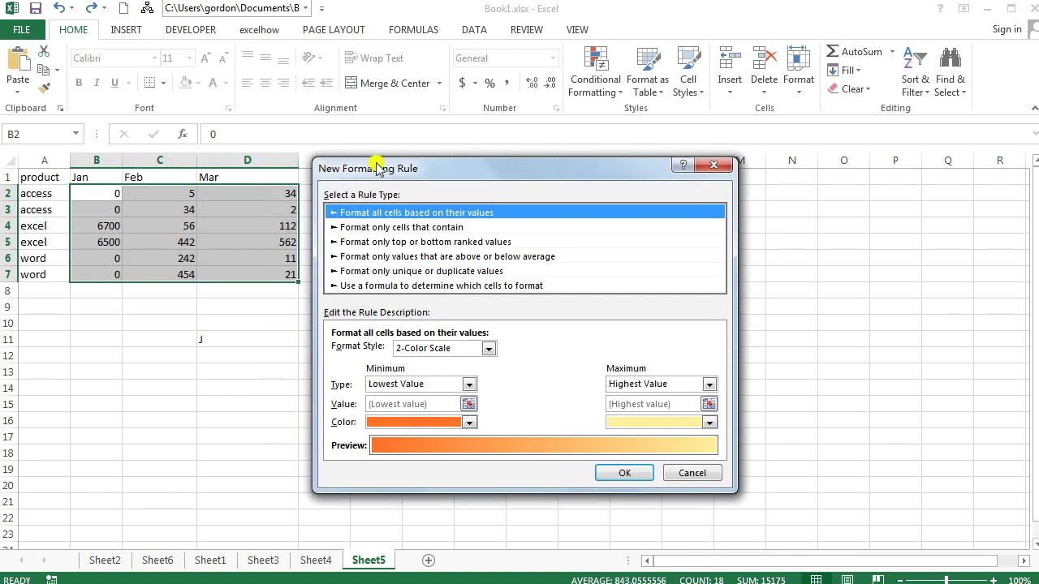
left_click(339, 285)
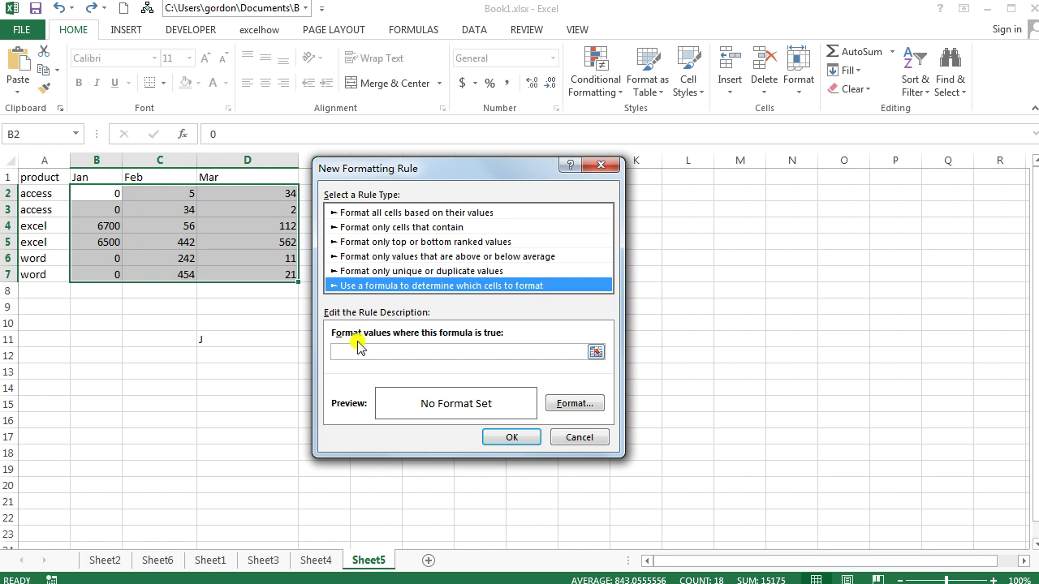
left_click(438, 352)
Enter the rule formula =$B2=MAX($B2:$D2), give it a light green fill, and apply it
type("=$B2=MAX($B2:$D2)")
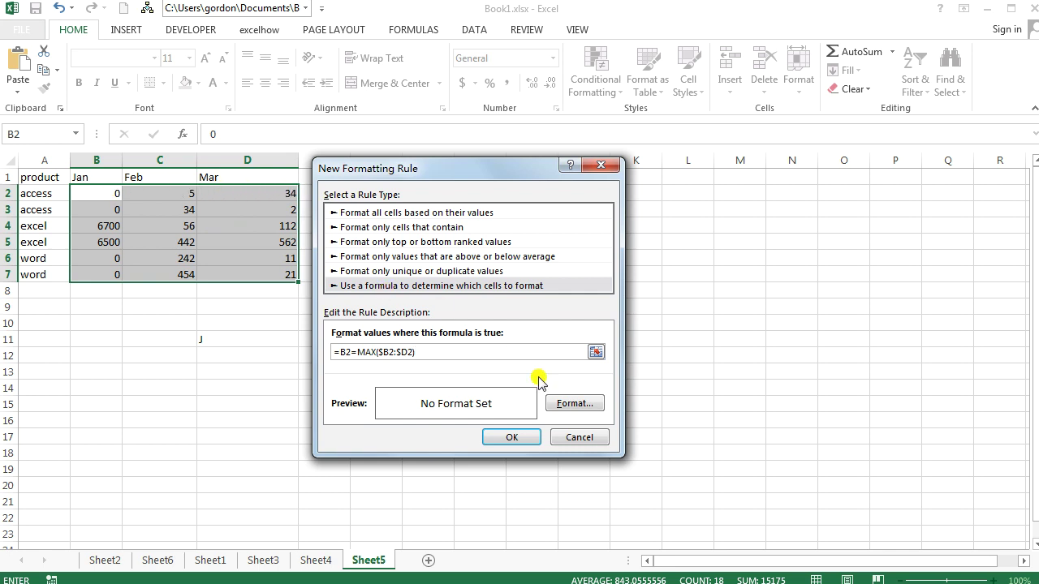
left_click(575, 403)
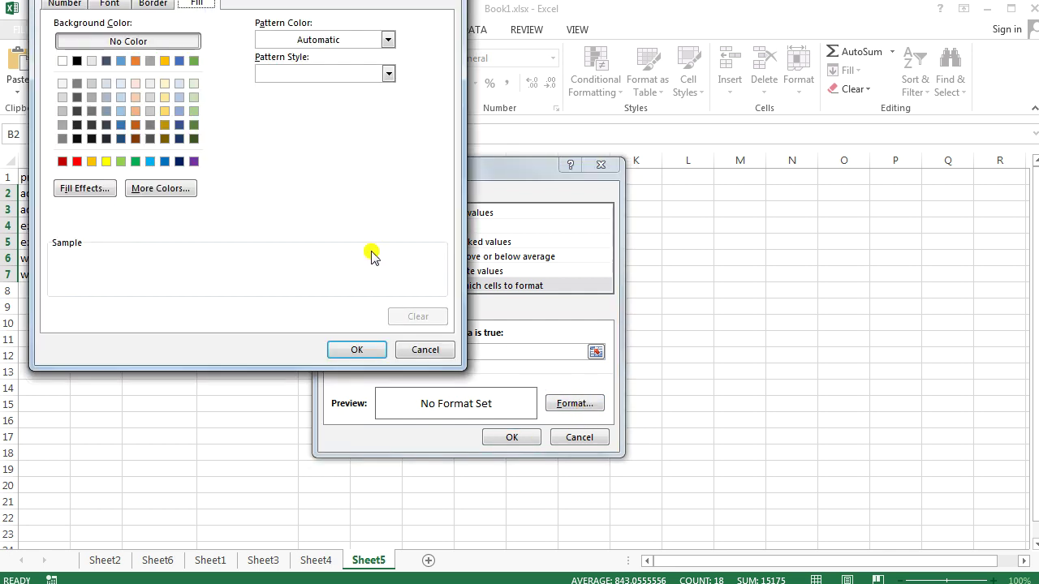
left_click(194, 111)
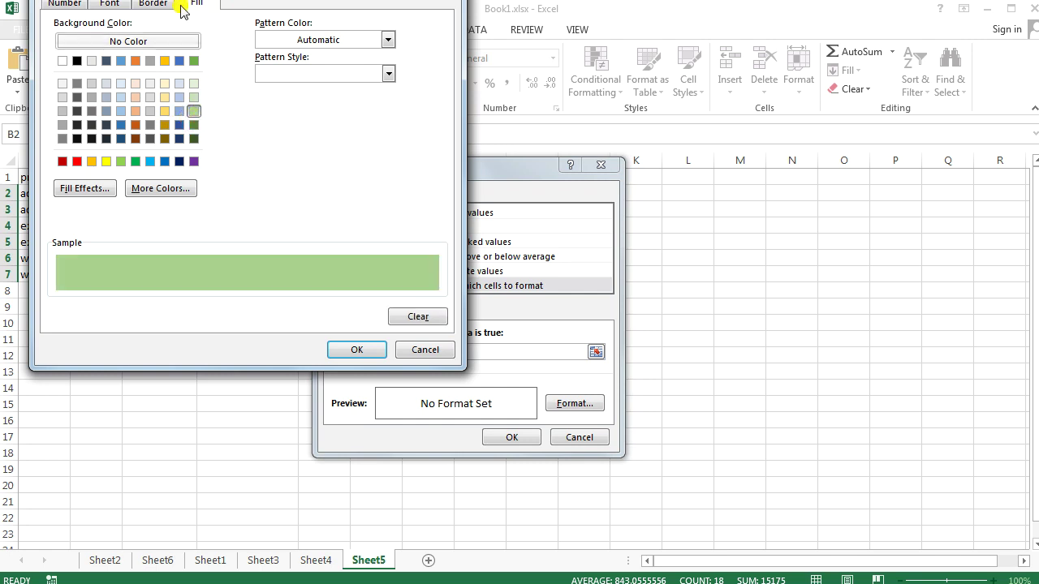
left_click_drag(198, 4, 250, 111)
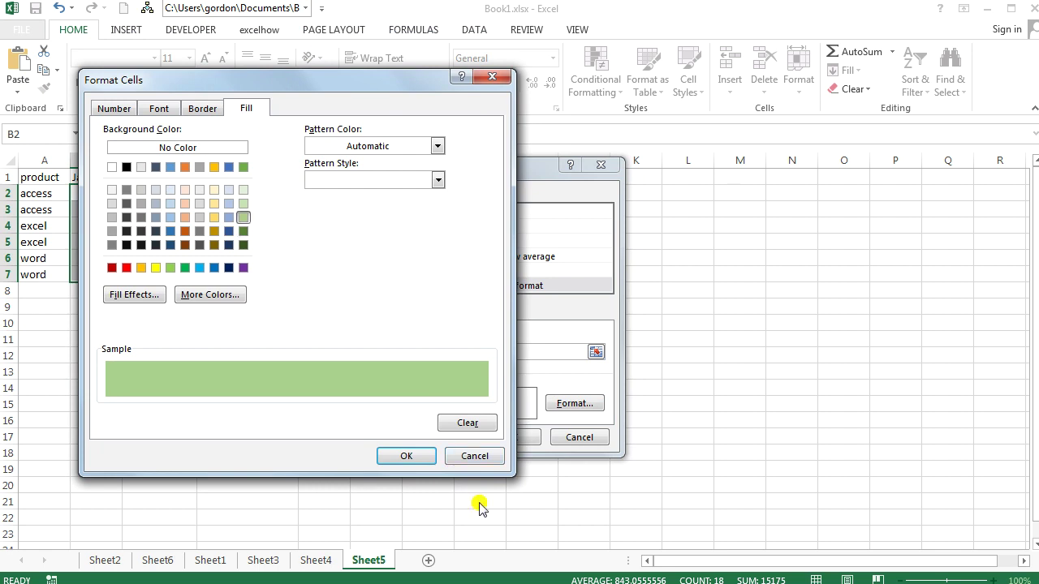
left_click(406, 455)
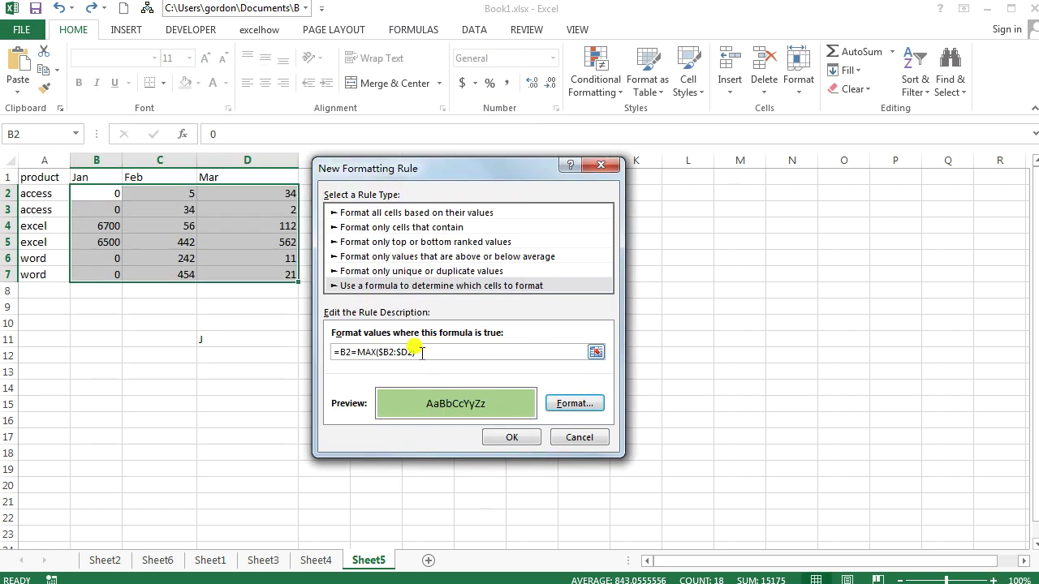
left_click(532, 438)
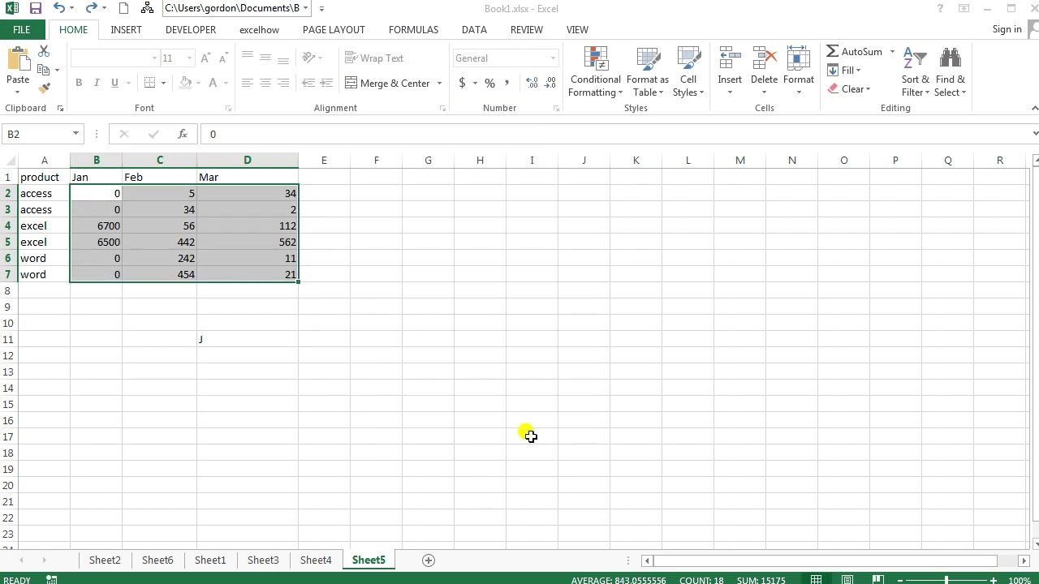
Undo the row-maximum green shading and reselect the monthly values B2:D7
left_click(334, 354)
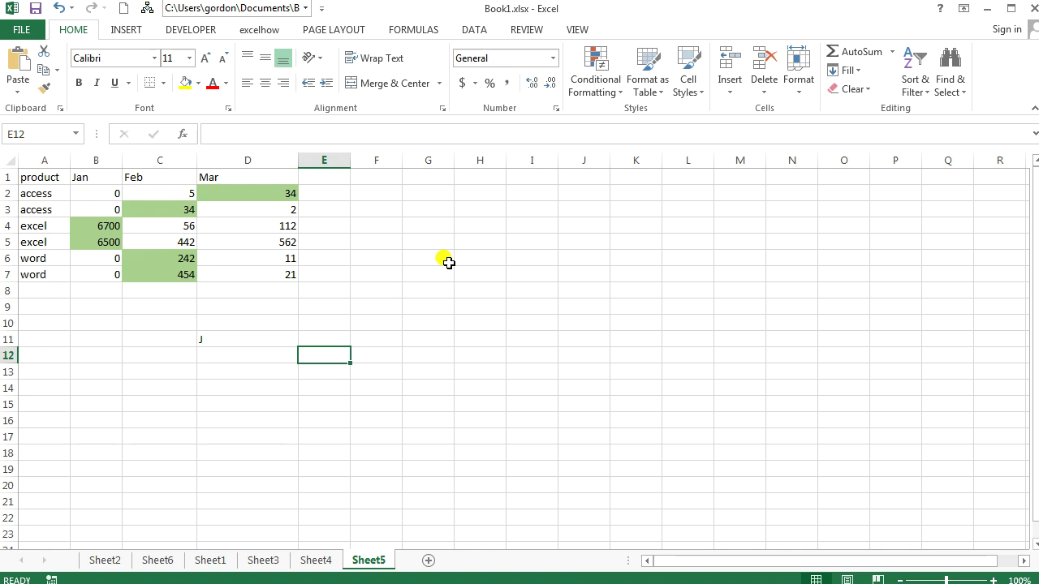
key("ctrl+z")
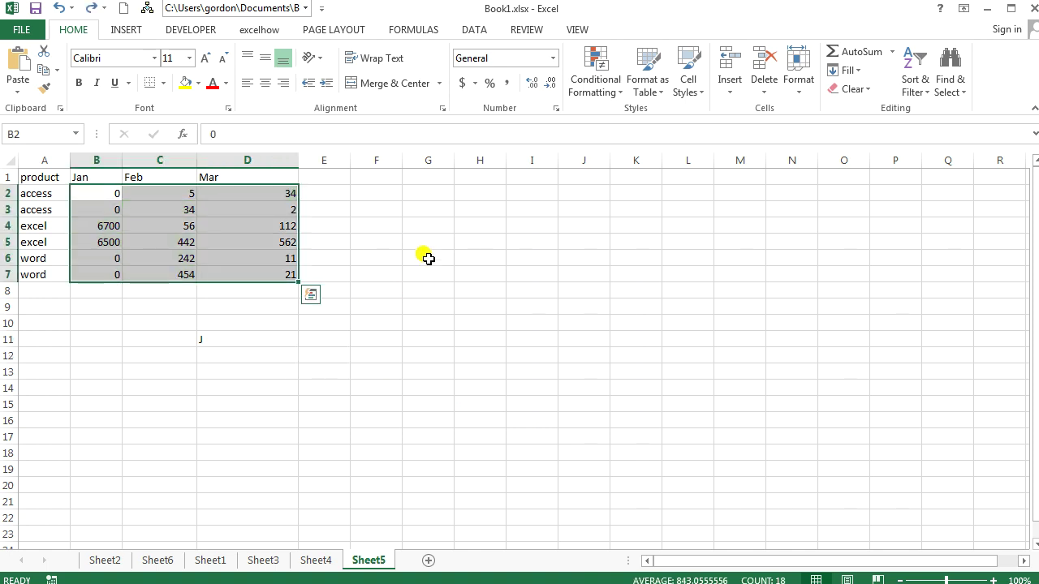
key("ctrl+q")
left_click(484, 229)
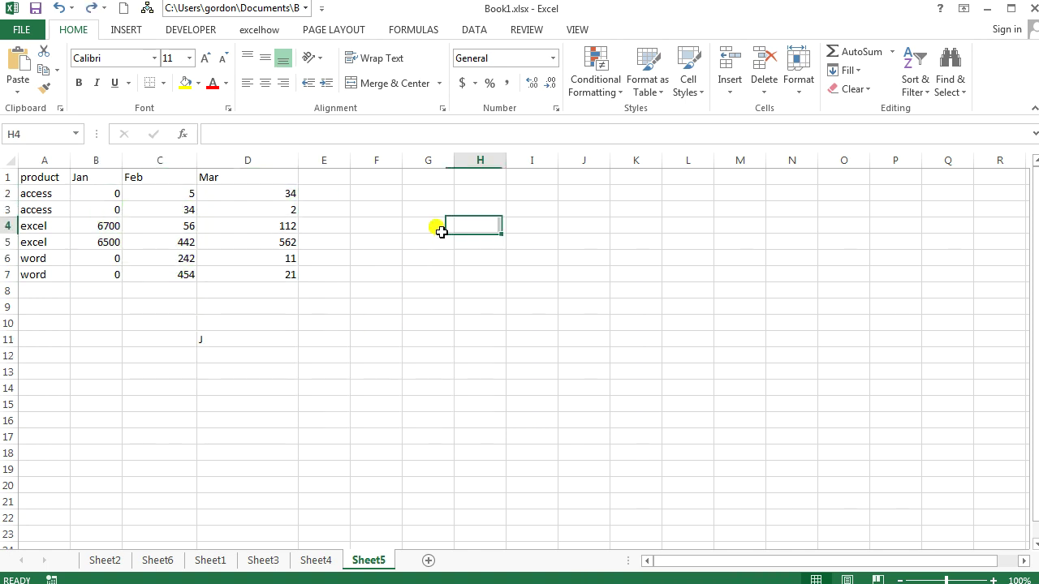
mouse_move(105, 195)
left_mouse_down()
mouse_move(277, 257)
mouse_move(278, 271)
left_mouse_up()
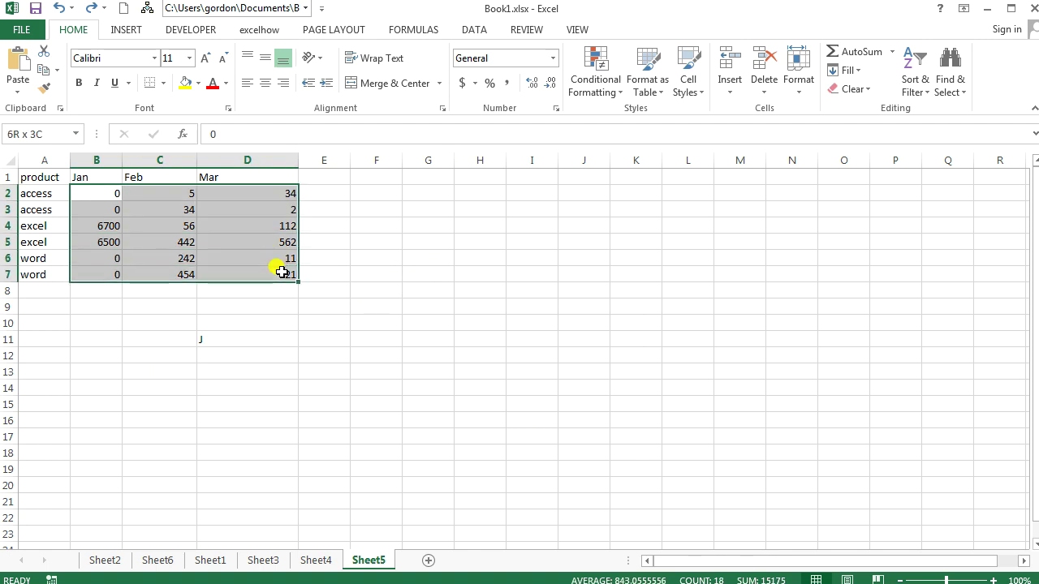
Start a new formula-based conditional formatting rule for the selected table
left_click(619, 98)
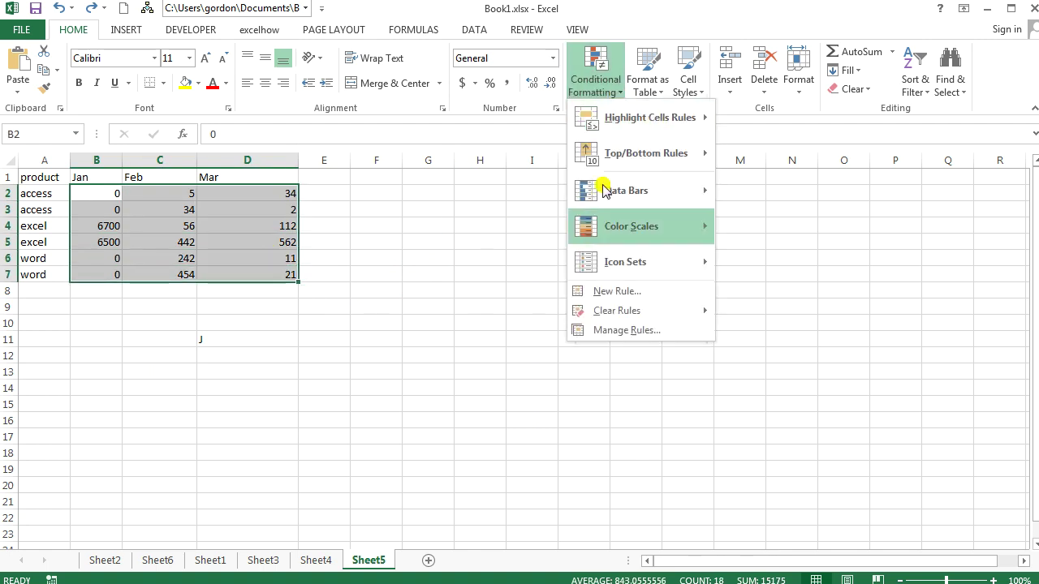
left_click(647, 293)
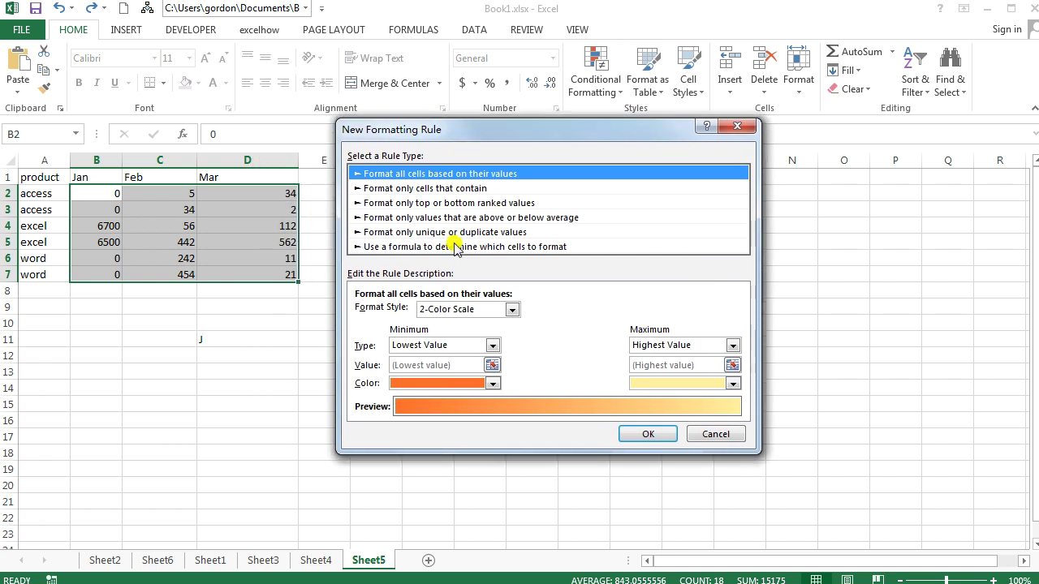
left_click(455, 244)
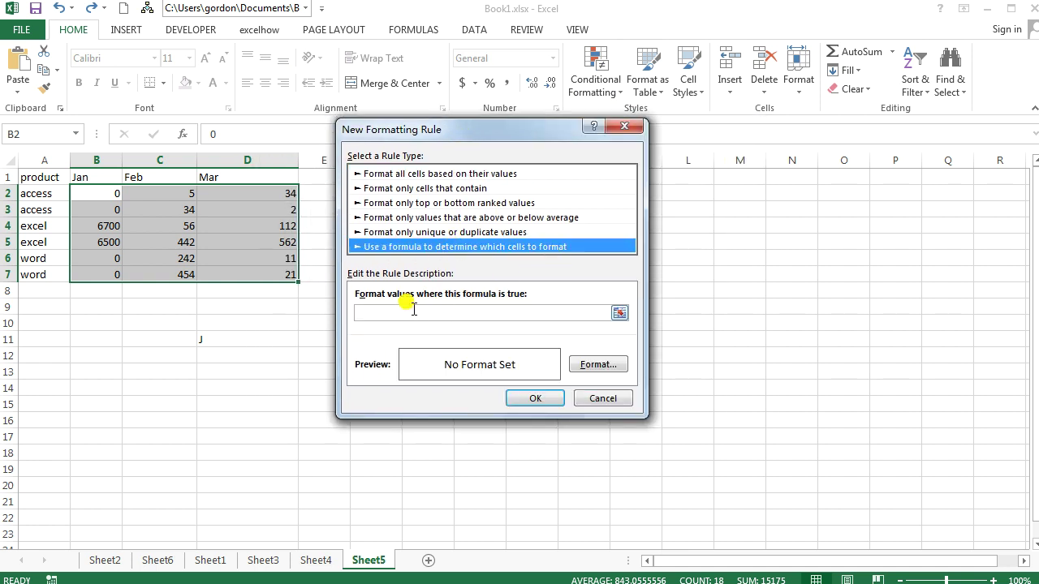
left_click(369, 313)
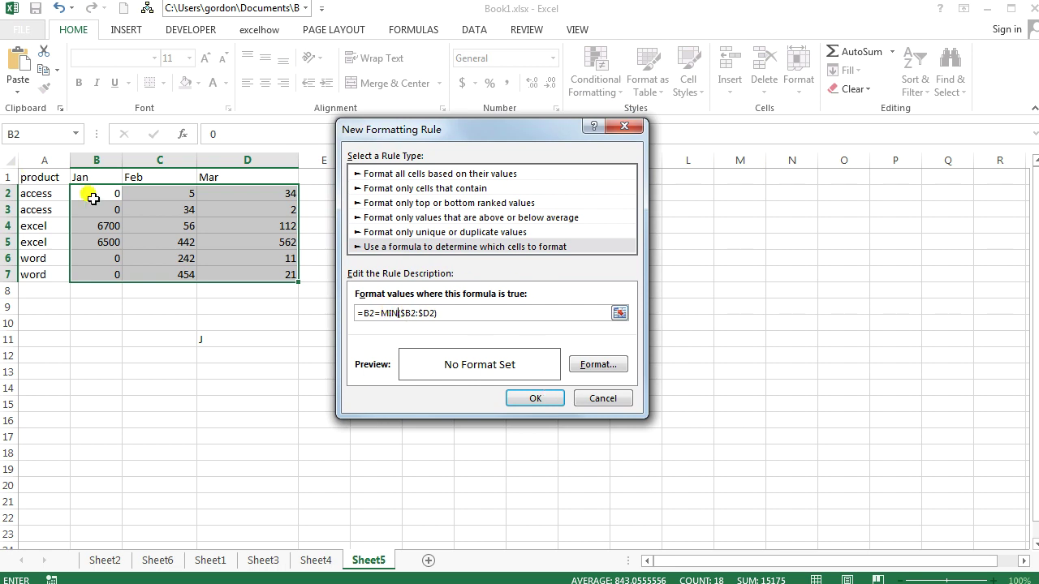
Give the =B2=MIN($B2:$D2) rule a light green fill and apply it to B2:D7
left_click(604, 369)
left_click(414, 218)
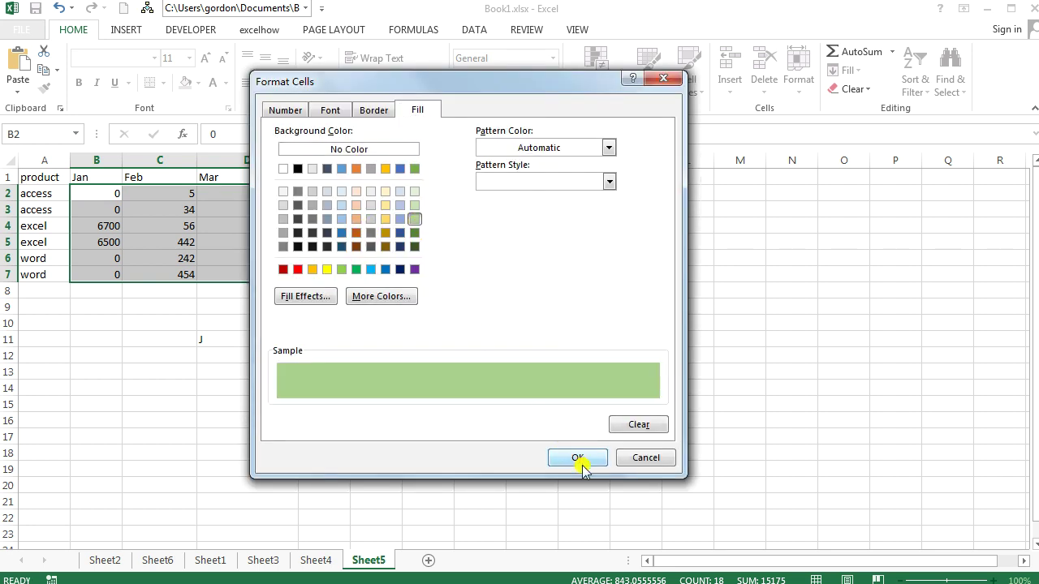
left_click(418, 110)
left_click(590, 457)
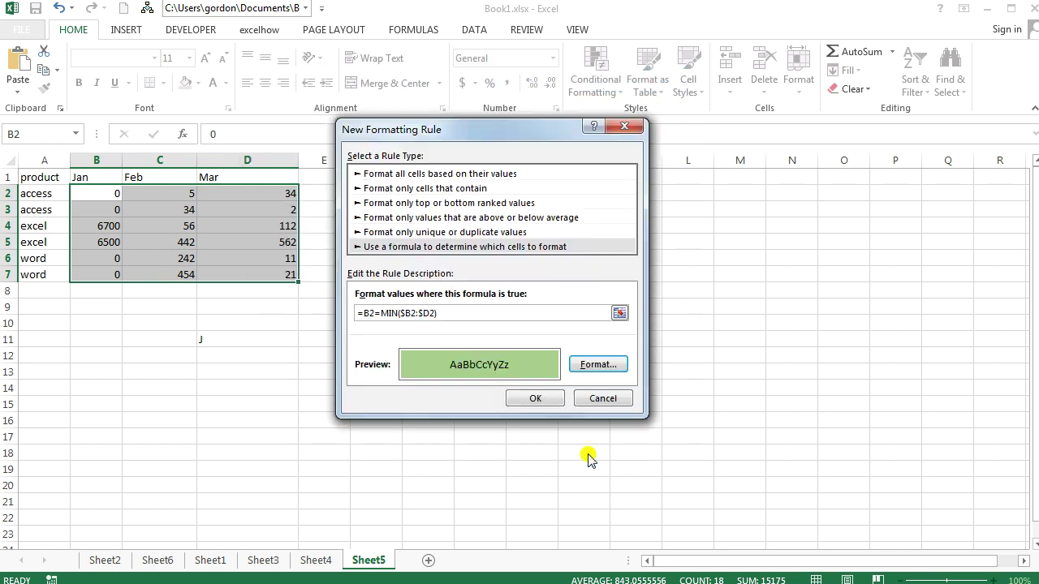
left_click(534, 399)
left_click(260, 338)
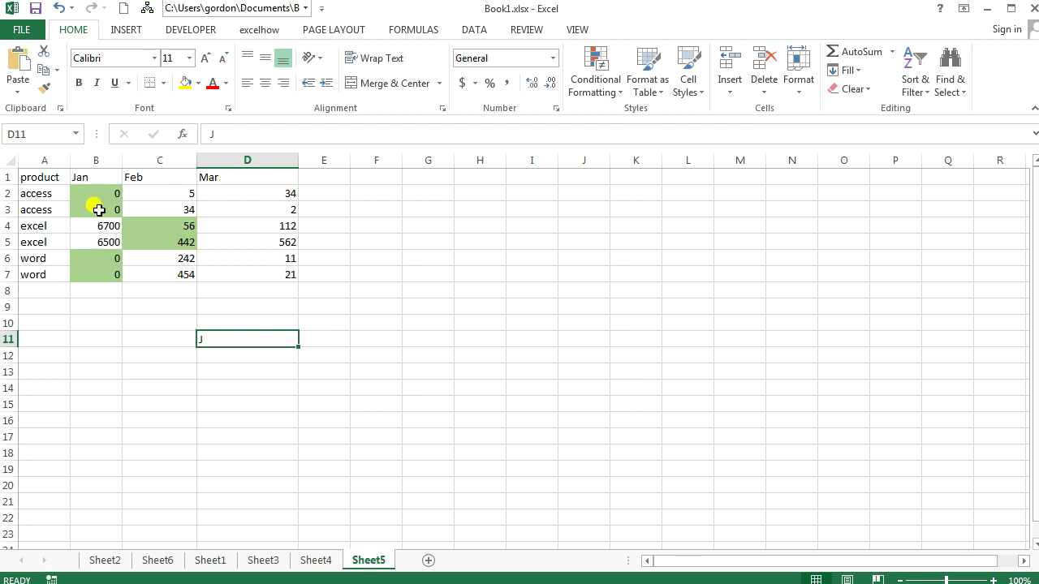
Check the shaded lows 56 in C4 and 442 in C5, then undo the shading
left_click(168, 226)
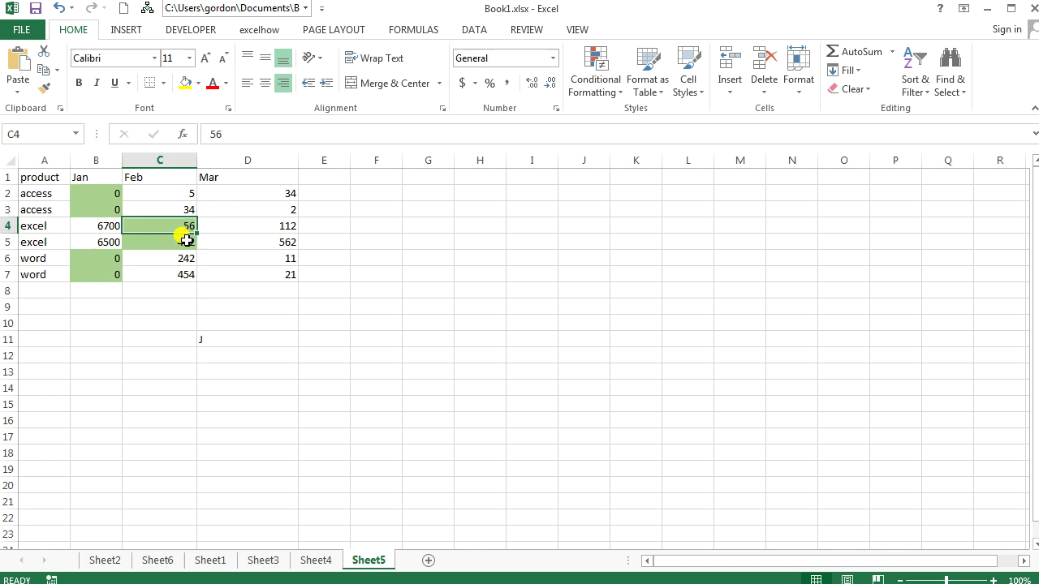
left_click(185, 238)
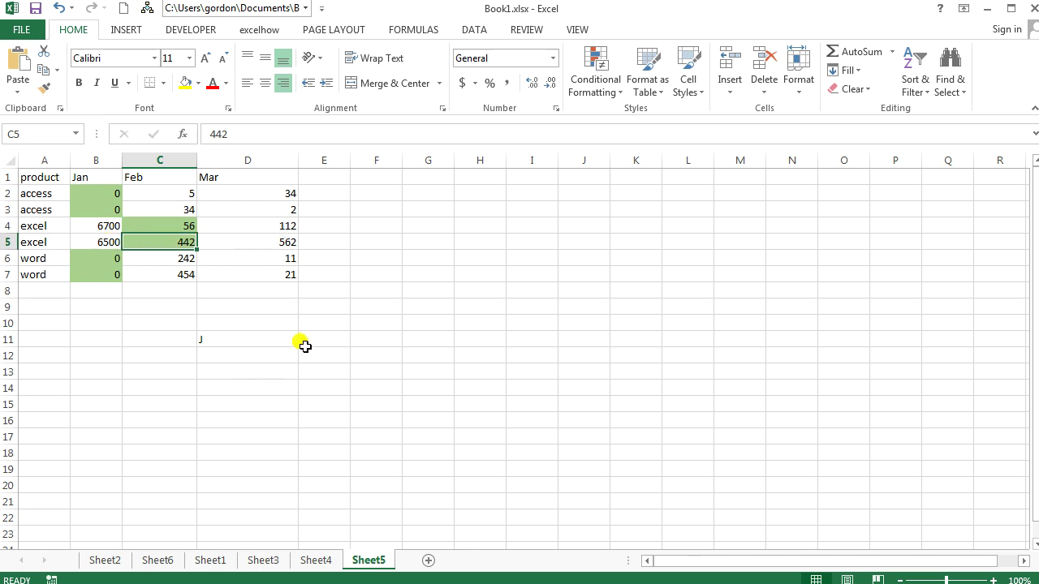
key("ctrl+z")
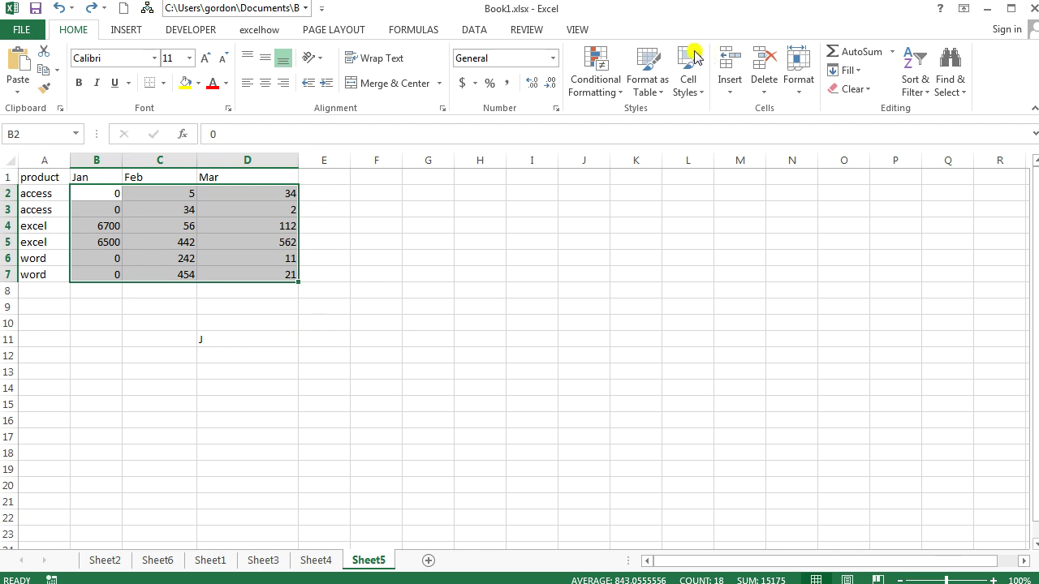
Start a new formula rule and enter the column-based formula =B2=MAX(B$2:B$7)
left_click(608, 94)
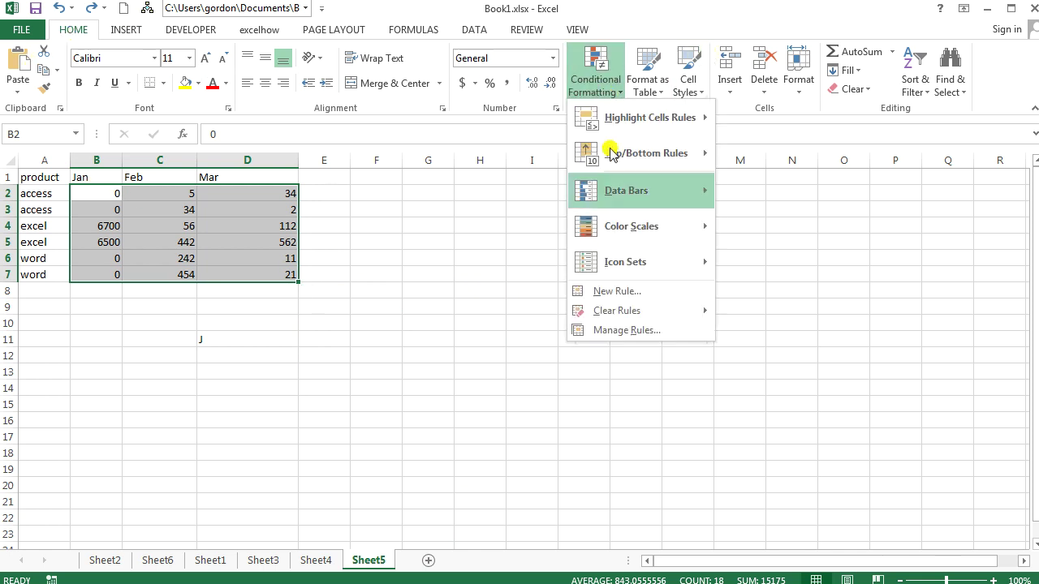
left_click(605, 291)
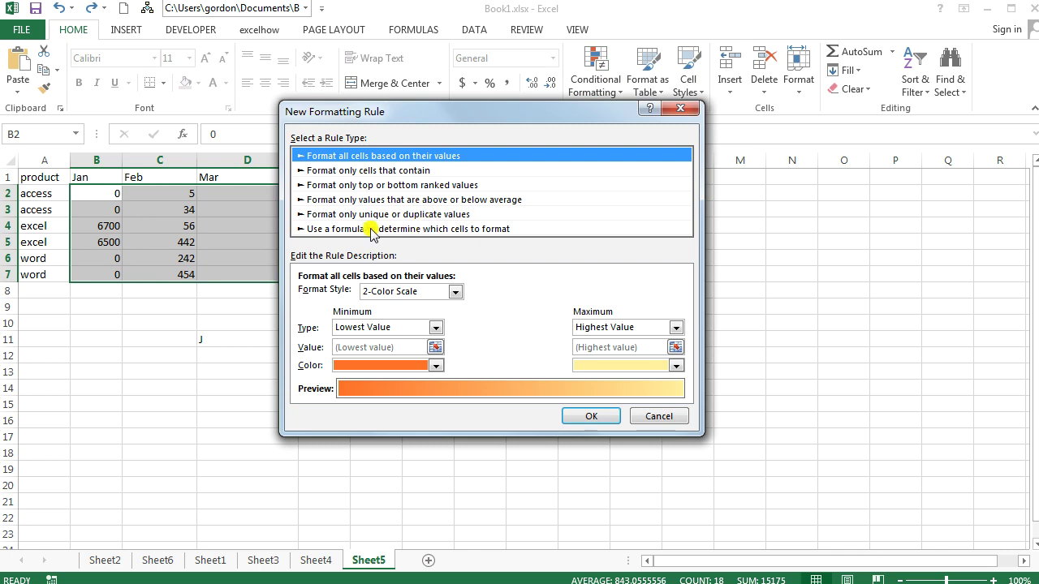
left_click(371, 231)
left_click(334, 294)
type("=B2=MIN($B$2:B$7)")
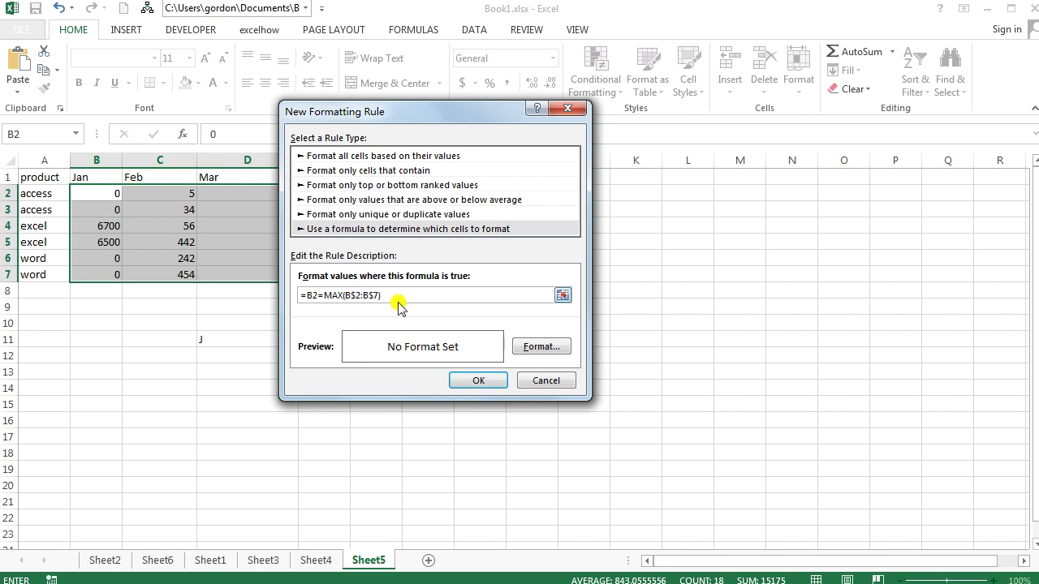
Give the column-maximum rule a light green fill and apply it to the table
left_click(532, 348)
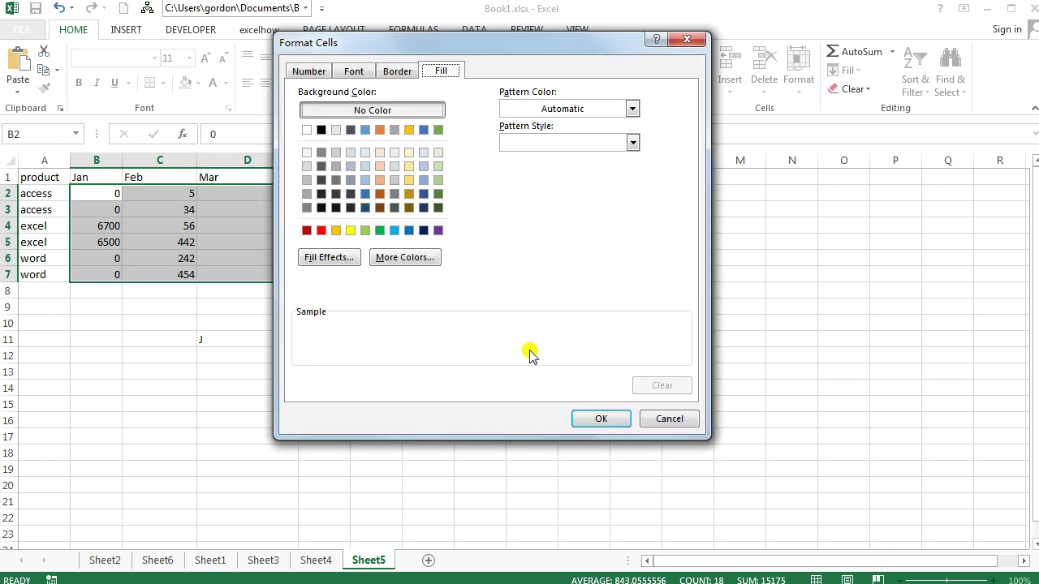
left_click(439, 180)
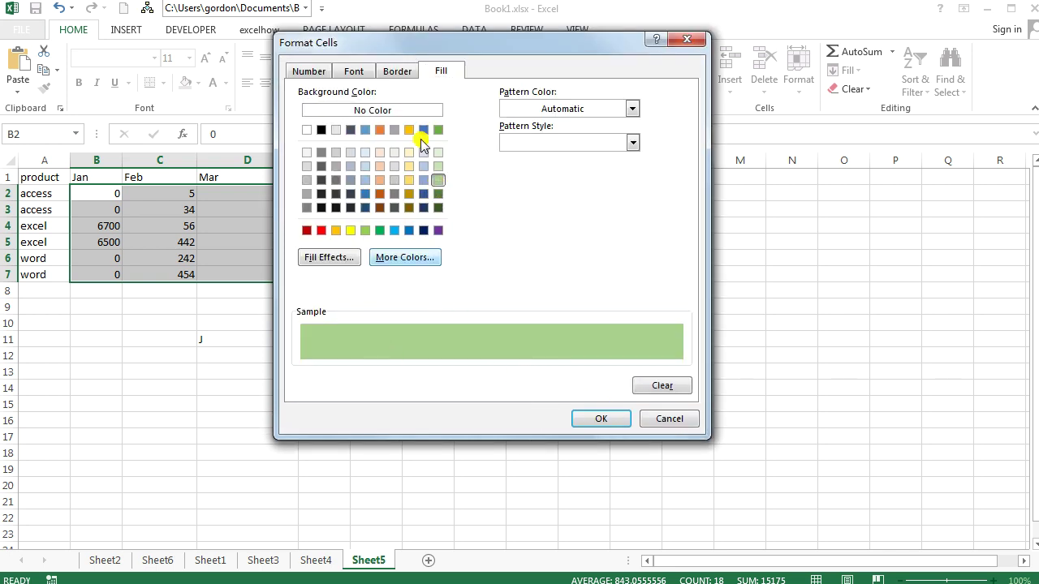
left_click(443, 71)
left_click(598, 418)
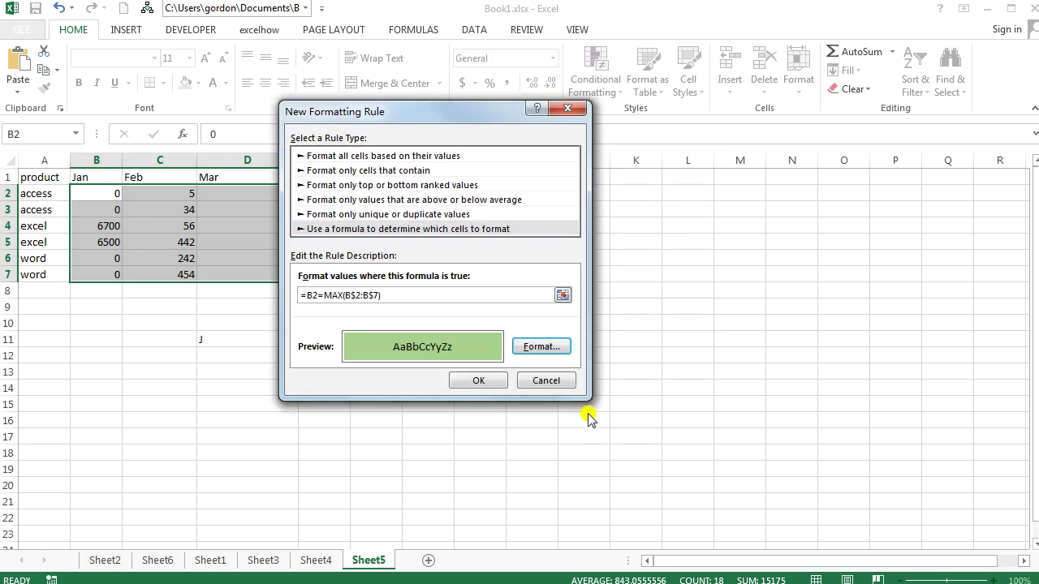
left_click_drag(418, 295, 241, 298)
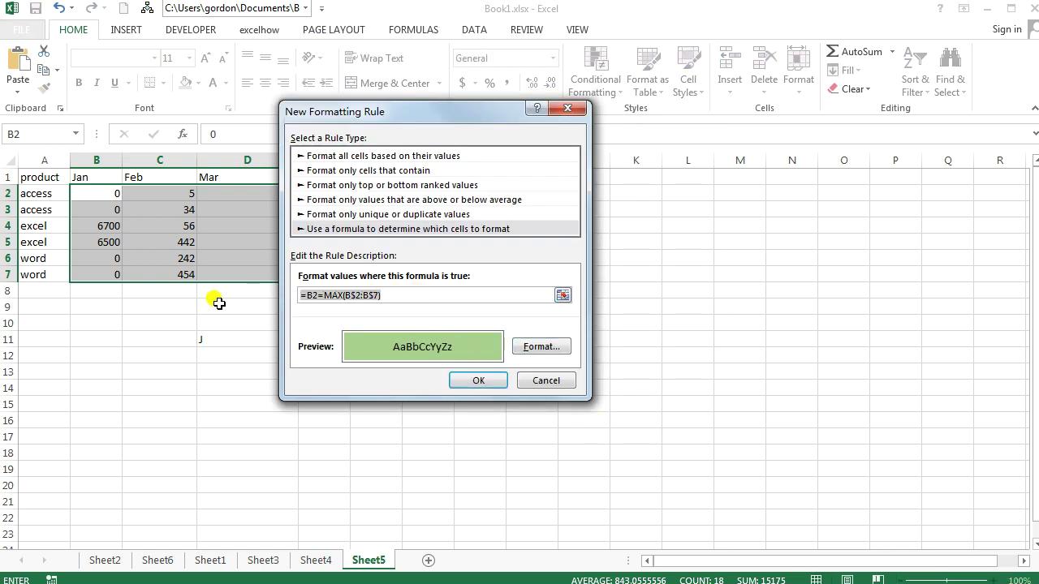
left_click(477, 380)
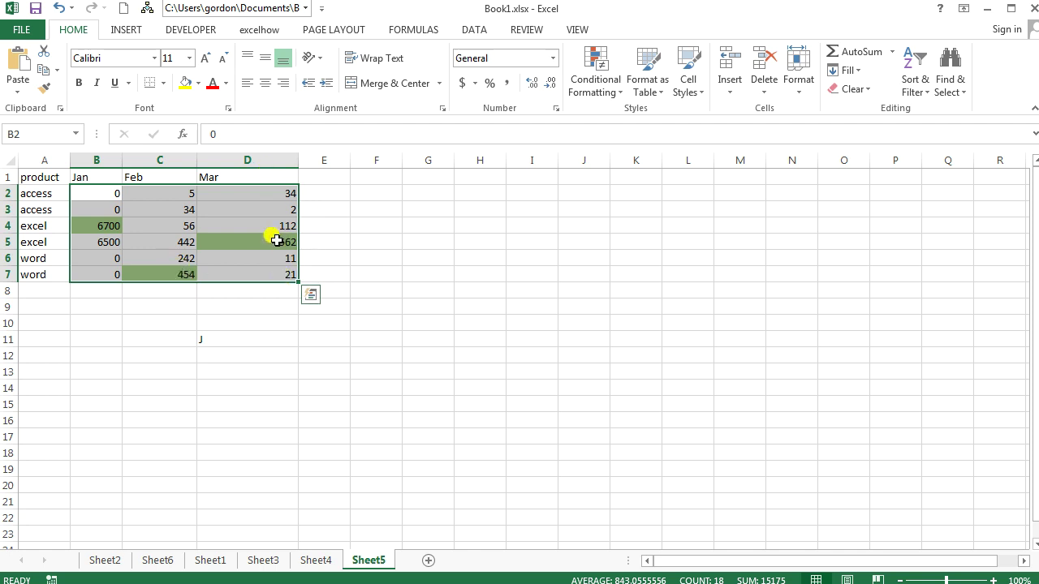
Review the column-maximum shading on the sheet, then undo it
left_click(365, 368)
key("ctrl+z")
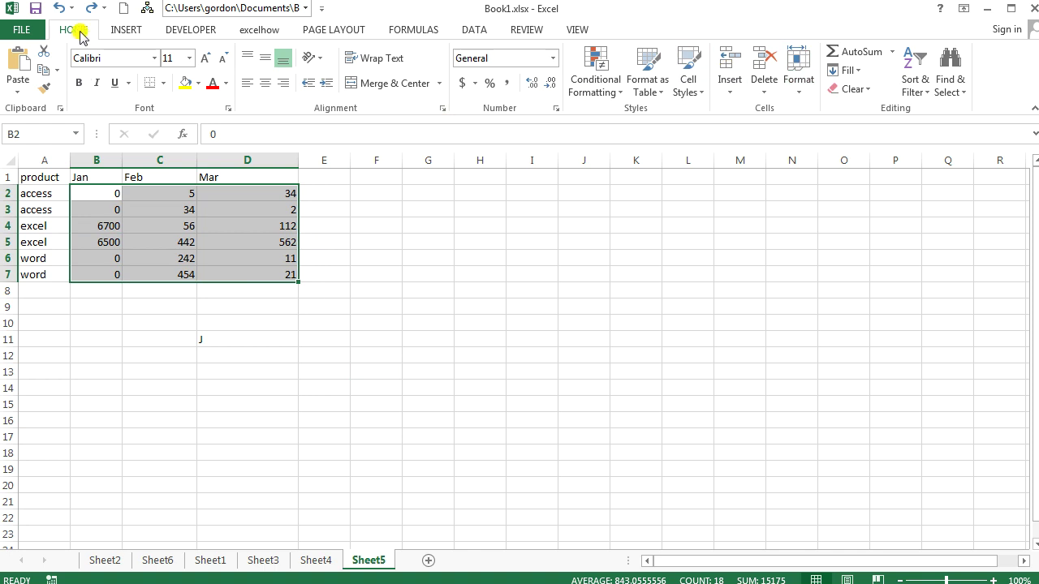
Start a new formula rule and enter =B2=MIN(B$2:B$7), reverting a stray edit
left_click(613, 99)
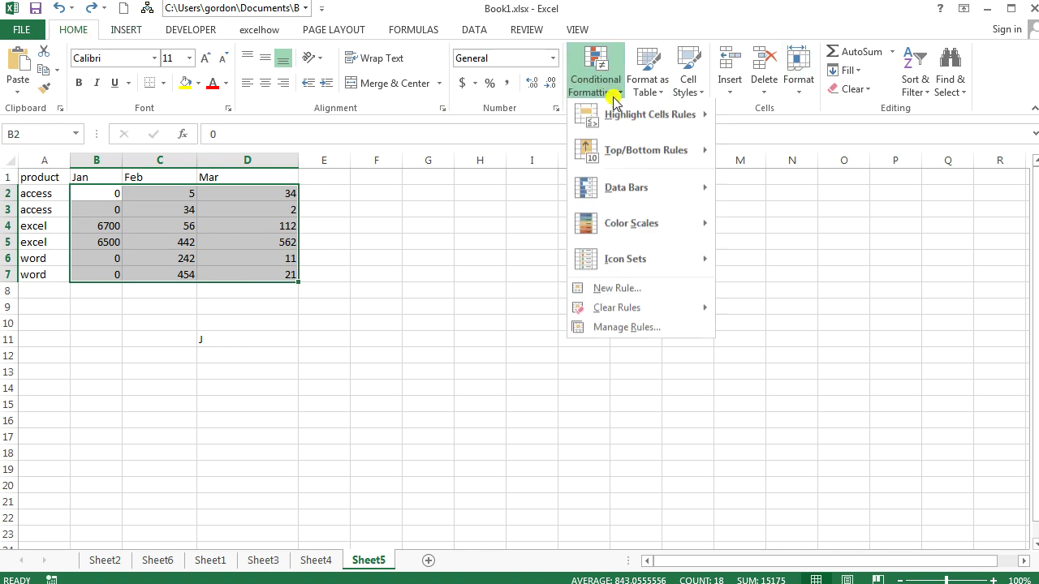
left_click(641, 290)
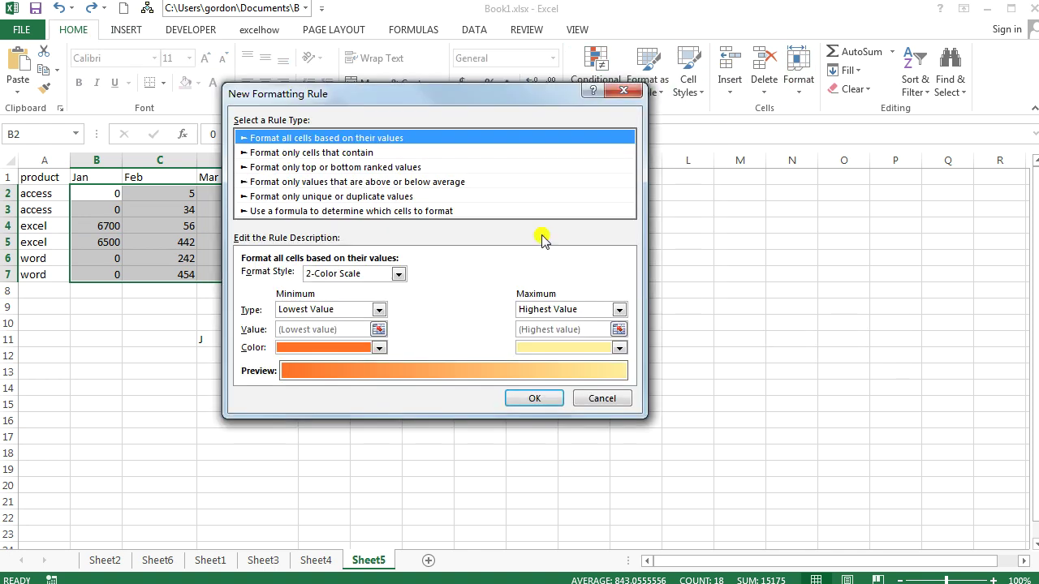
left_click(333, 211)
left_click_drag(423, 98, 674, 132)
left_click(511, 312)
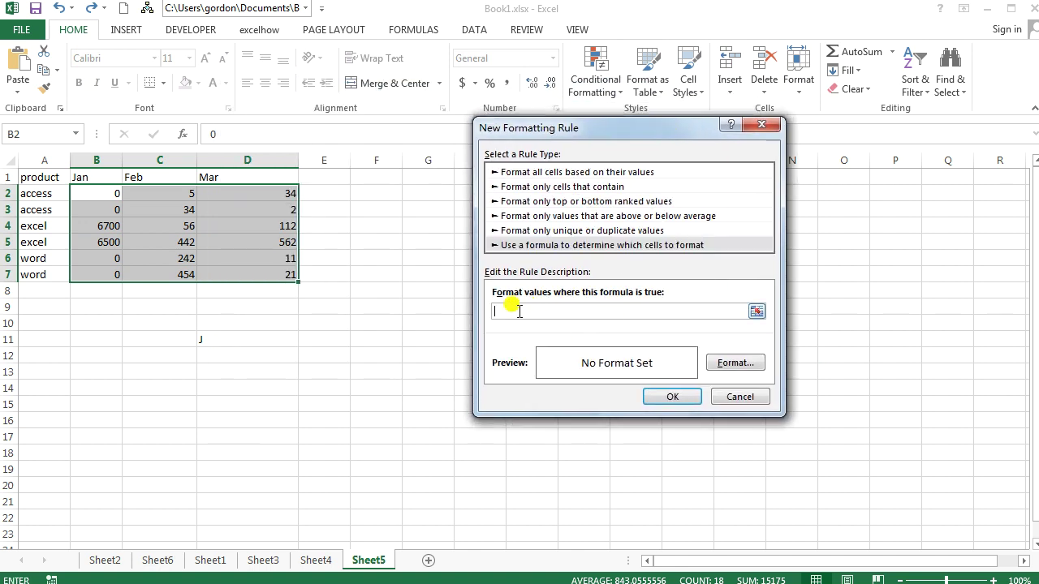
type("=B2=MAX(B$2:B$7)")
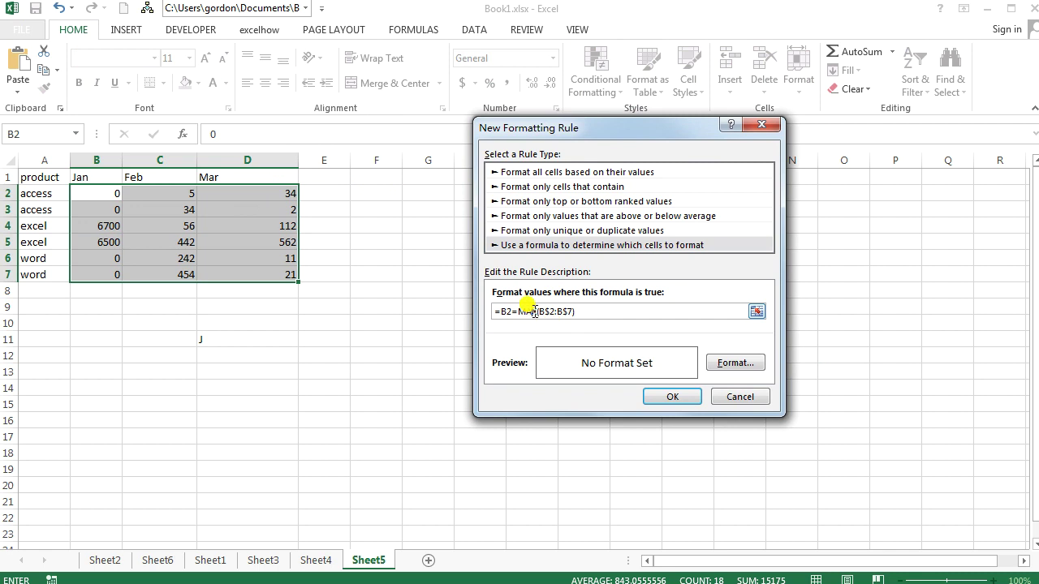
type("$A")
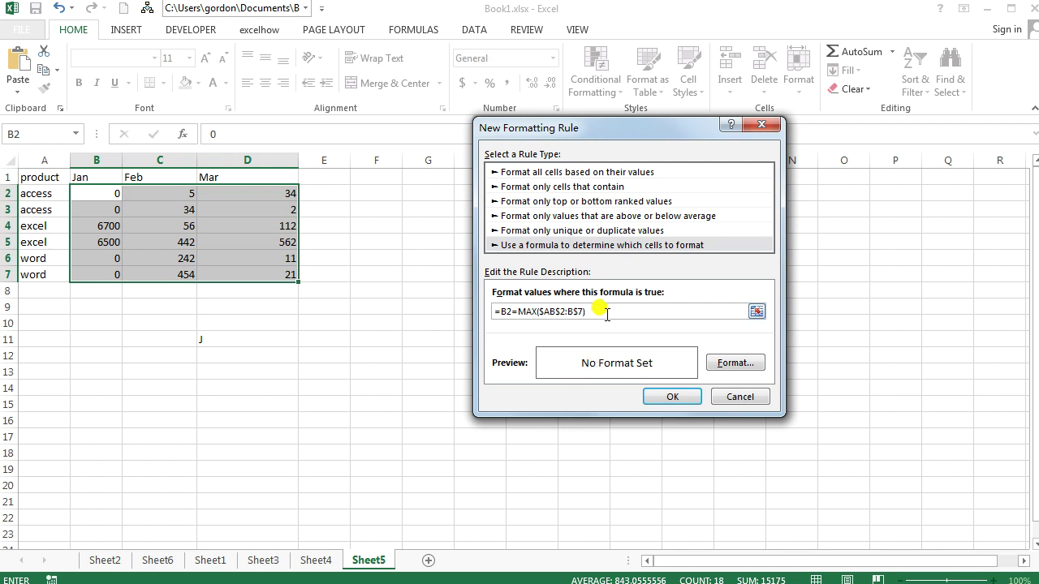
left_click_drag(592, 312, 475, 309)
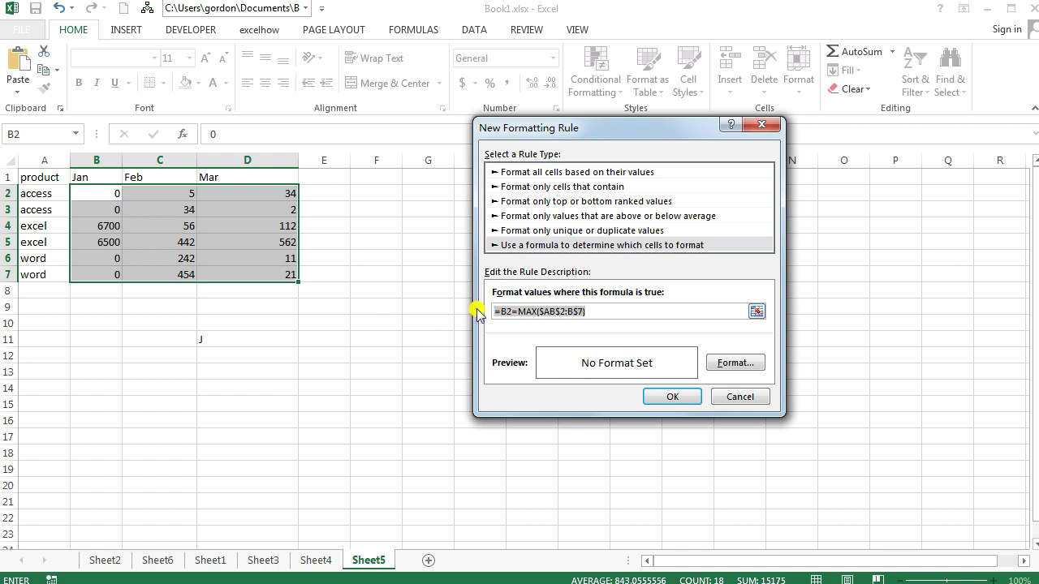
key("ctrl+z")
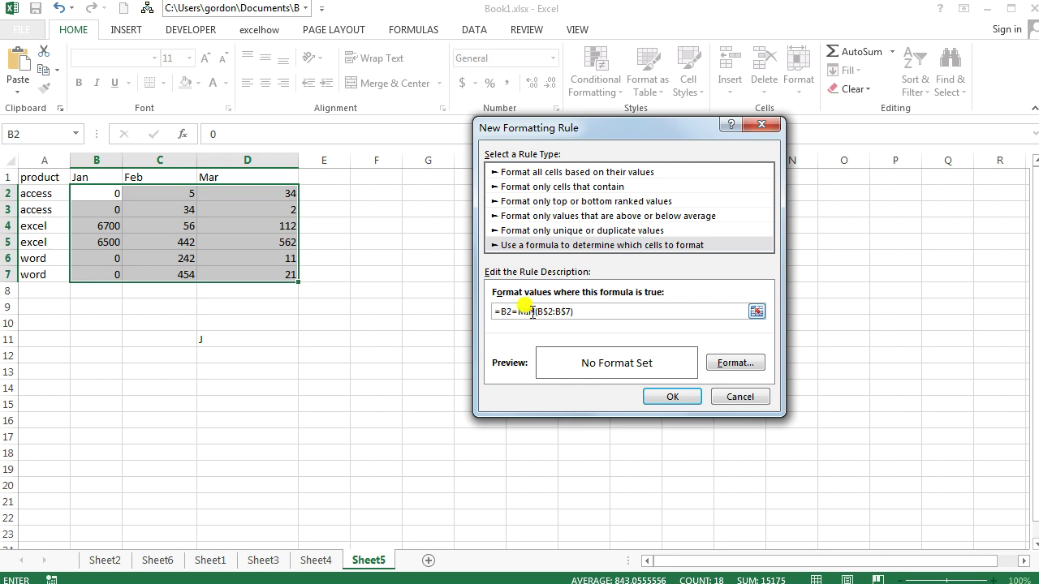
Set a light green fill for the column-minimum rule and confirm it
left_click(746, 363)
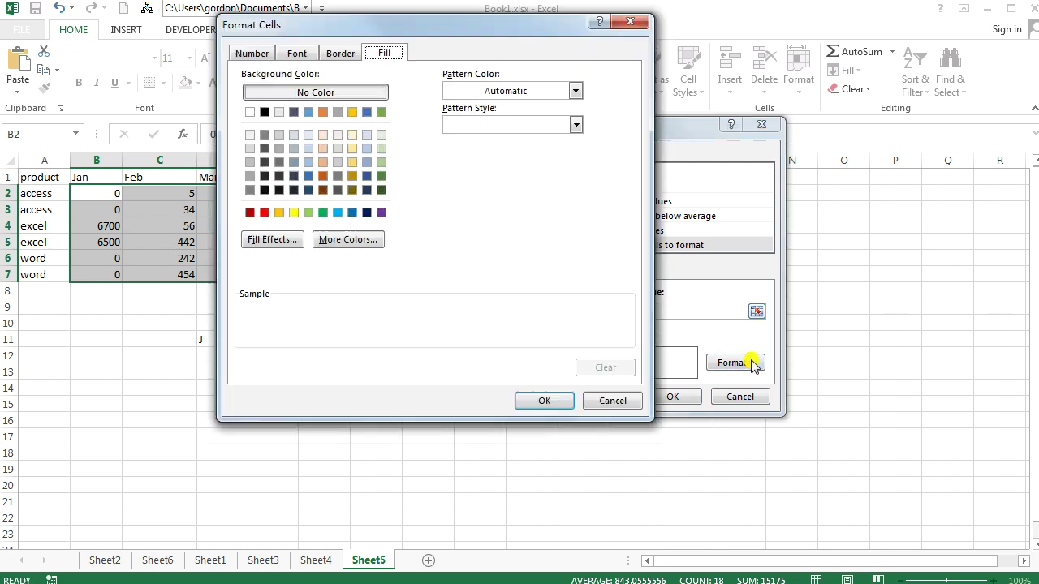
left_click(382, 163)
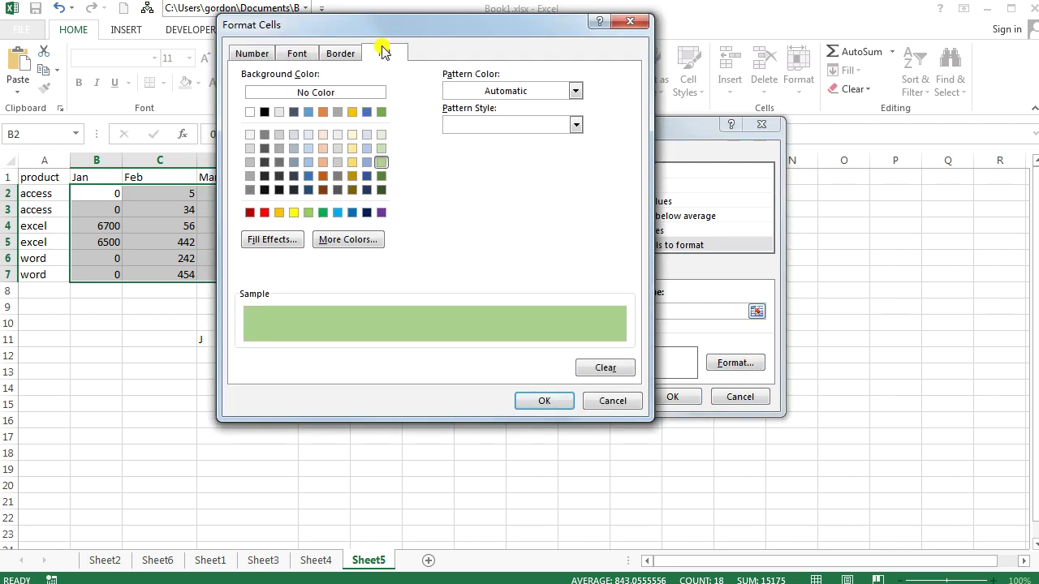
left_click(554, 403)
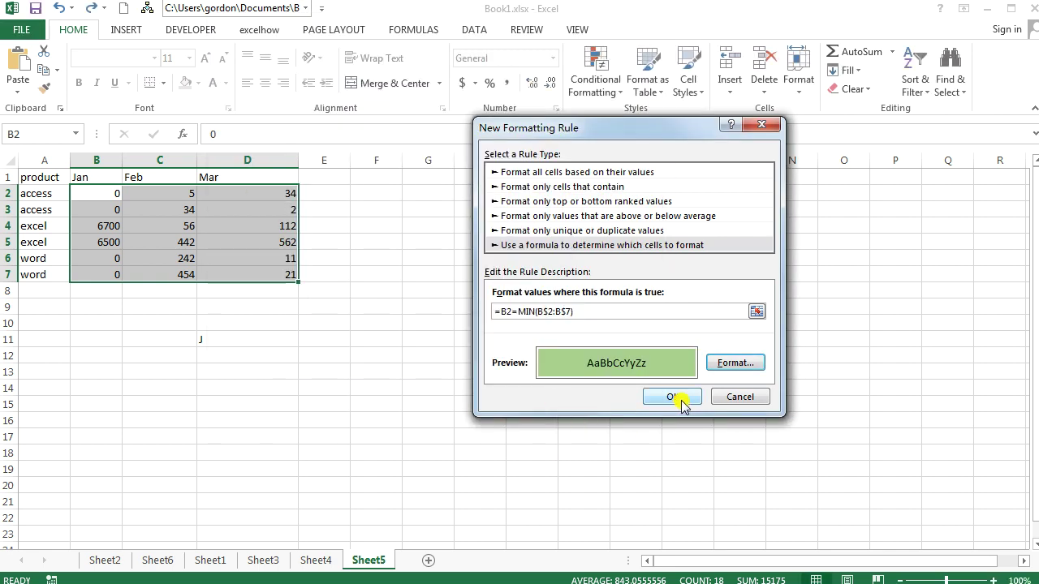
left_click(672, 397)
left_click(388, 342)
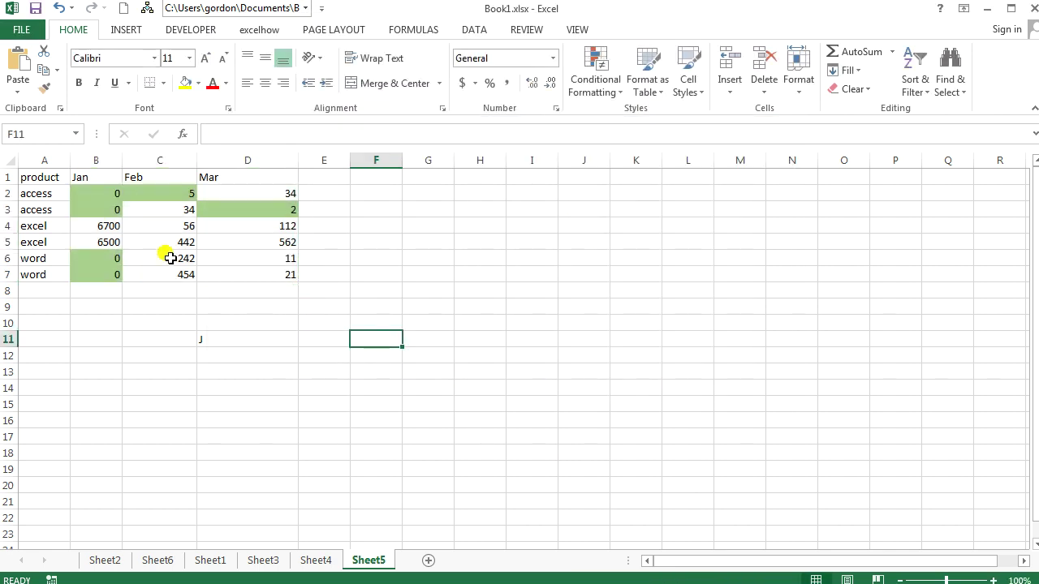
left_click(183, 192)
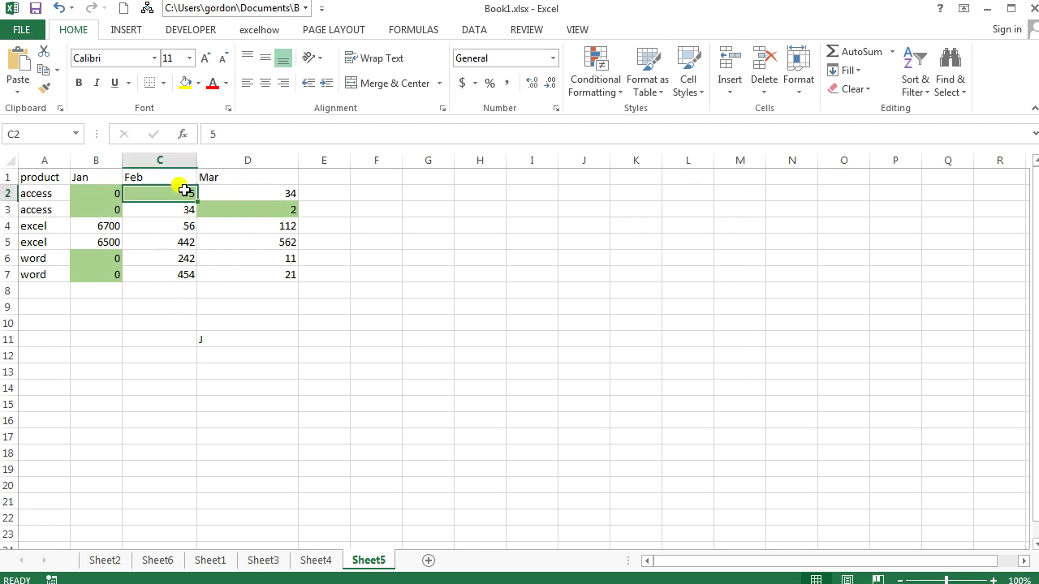
left_click(287, 208)
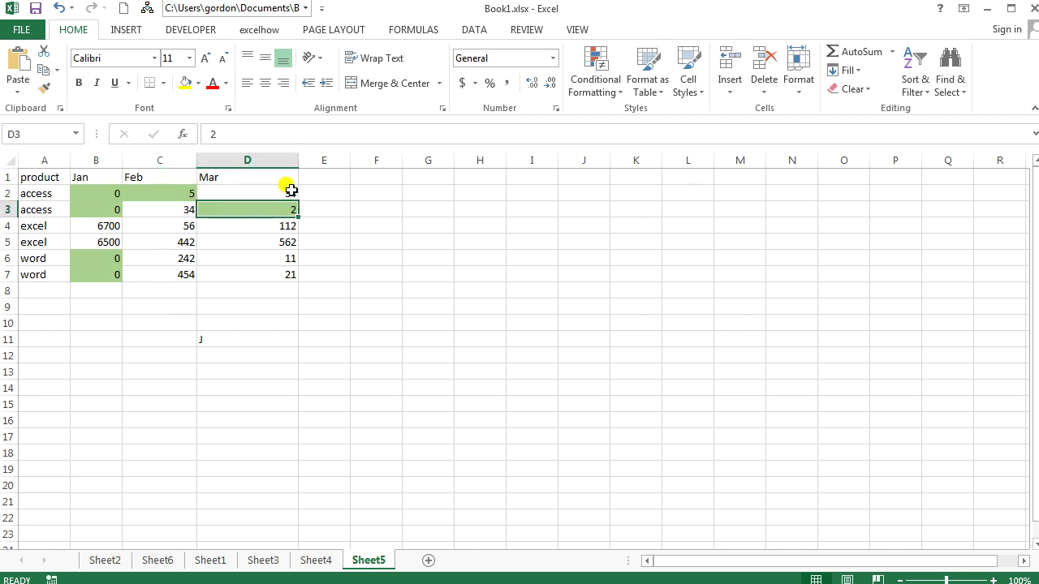